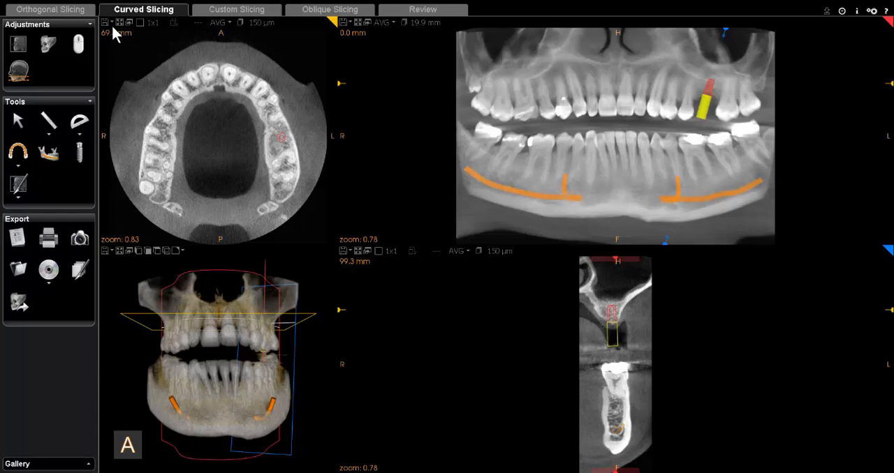
# Step: Open the preferences and review the print templates assigned to each slicing view
pyautogui.click(111, 23)
pyautogui.click(871, 12)
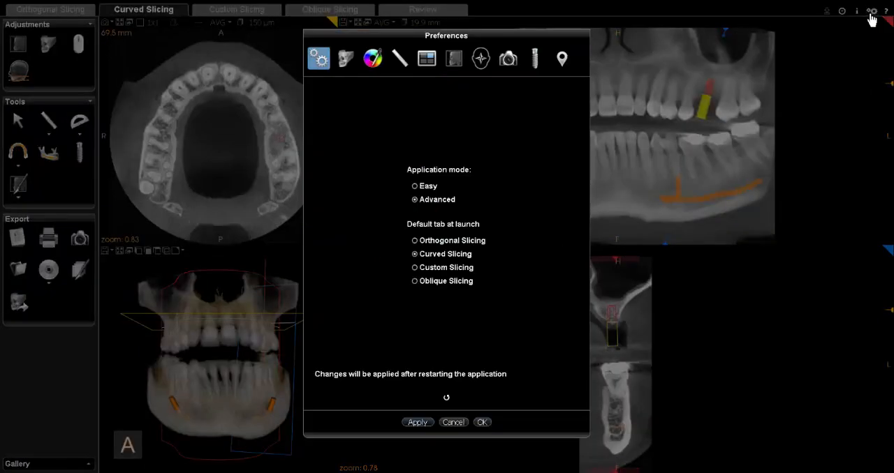
pyautogui.click(425, 63)
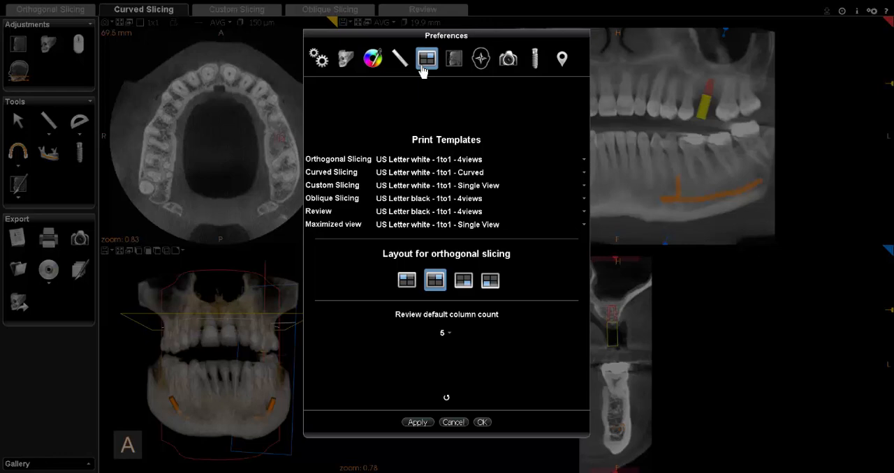
pyautogui.click(409, 160)
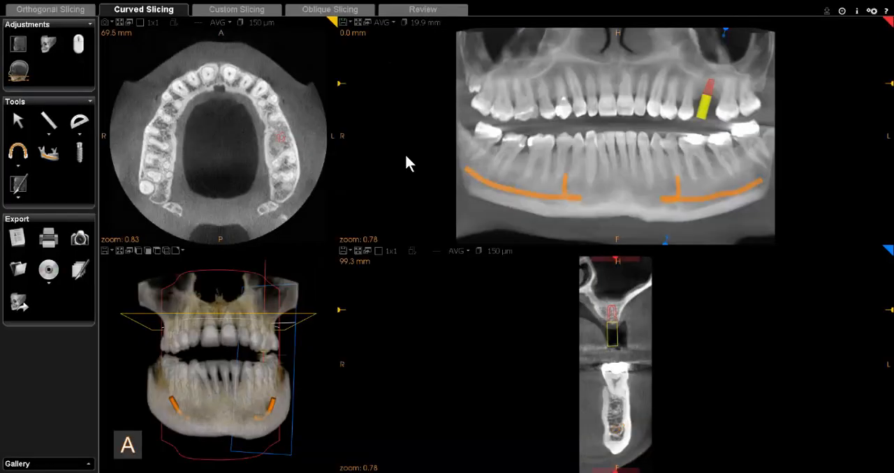
# Step: Launch the Film Composer from the curved slicing view and select the first page
pyautogui.click(48, 241)
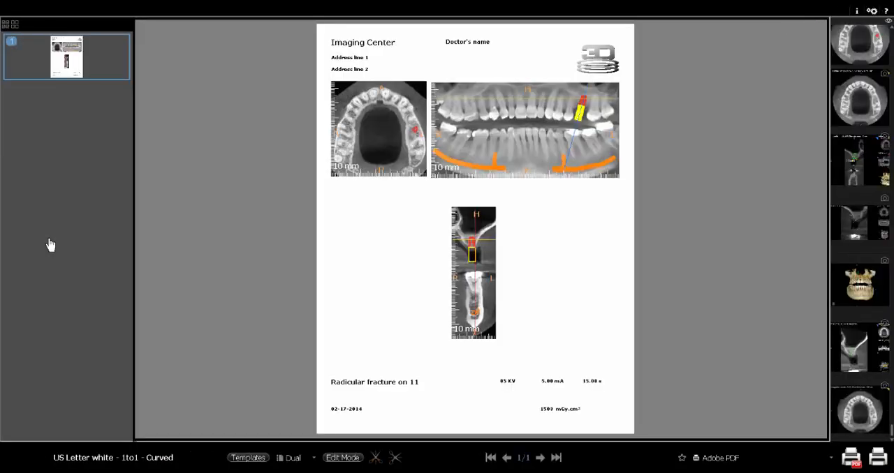
pyautogui.click(81, 72)
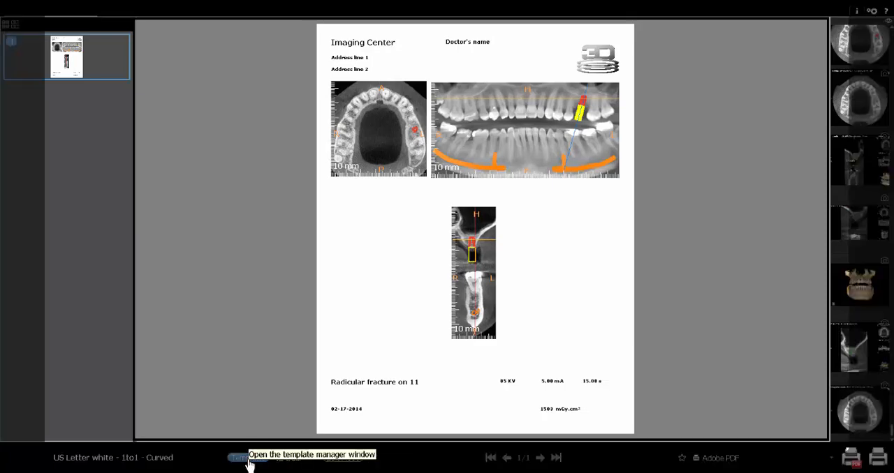
# Step: Apply the US Letter white - 4views template and place the cross-section capture from the gallery in the page's lower-left frame
pyautogui.click(247, 461)
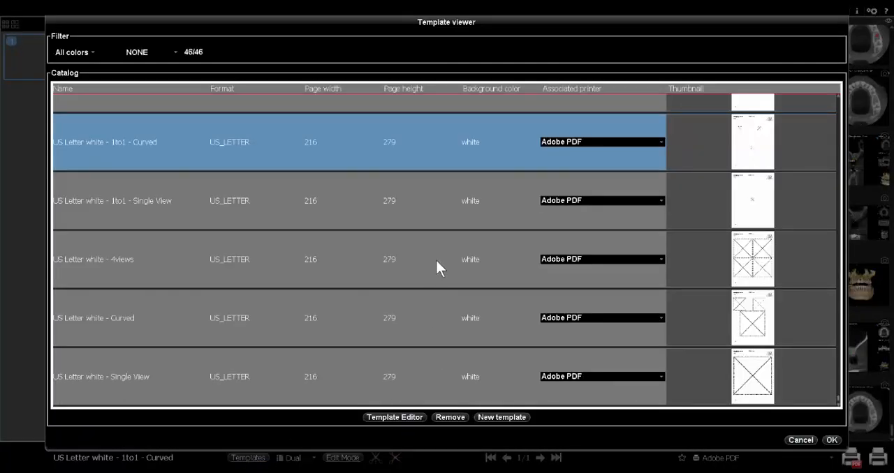
pyautogui.click(669, 241)
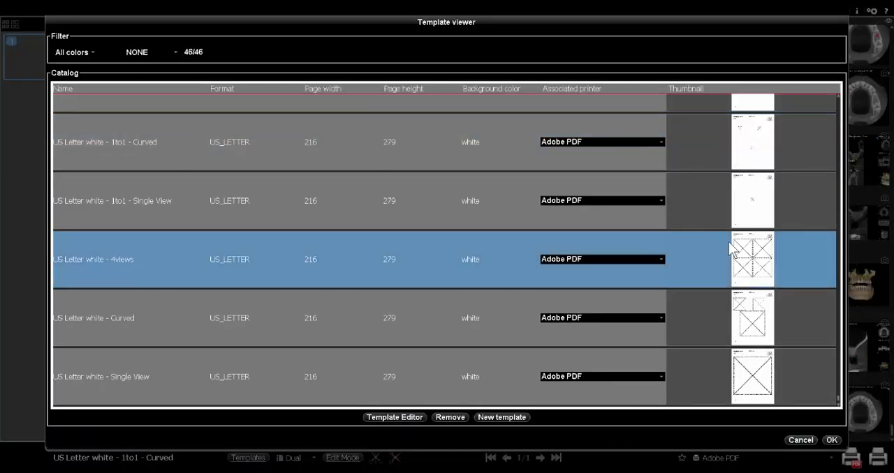
pyautogui.click(831, 441)
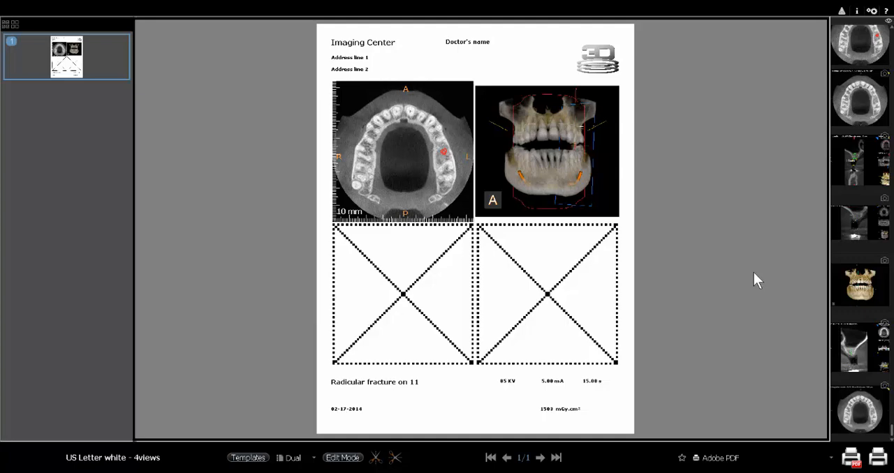
pyautogui.moveTo(866, 354); pyautogui.dragTo(413, 288)
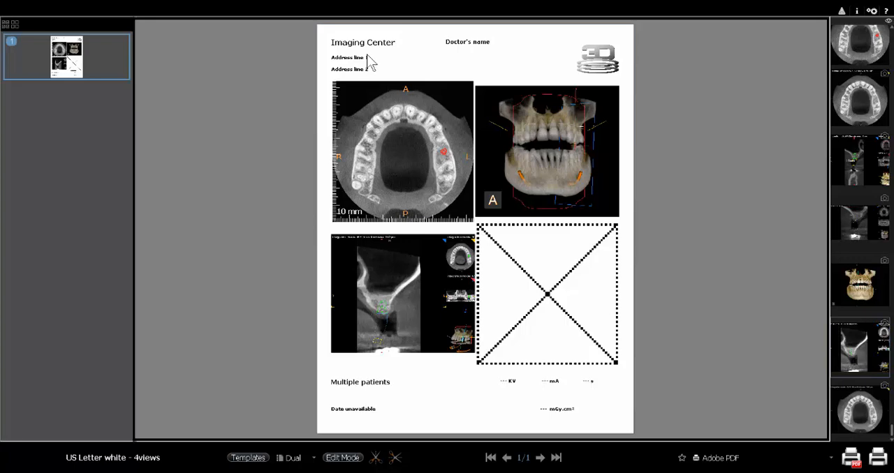
# Step: Replace the Imaging Center heading on the page with "Smith Dental"
pyautogui.doubleClick(396, 44)
pyautogui.press('BackSpace')
pyautogui.press('BackSpace')
pyautogui.press('BackSpace')
pyautogui.press('BackSpace')
pyautogui.press('BackSpace')
pyautogui.press('BackSpace')
pyautogui.press('BackSpace')
pyautogui.press('BackSpace')
pyautogui.press('BackSpace')
pyautogui.press('BackSpace')
pyautogui.press('BackSpace')
pyautogui.press('BackSpace')
pyautogui.press('BackSpace')
pyautogui.press('BackSpace')
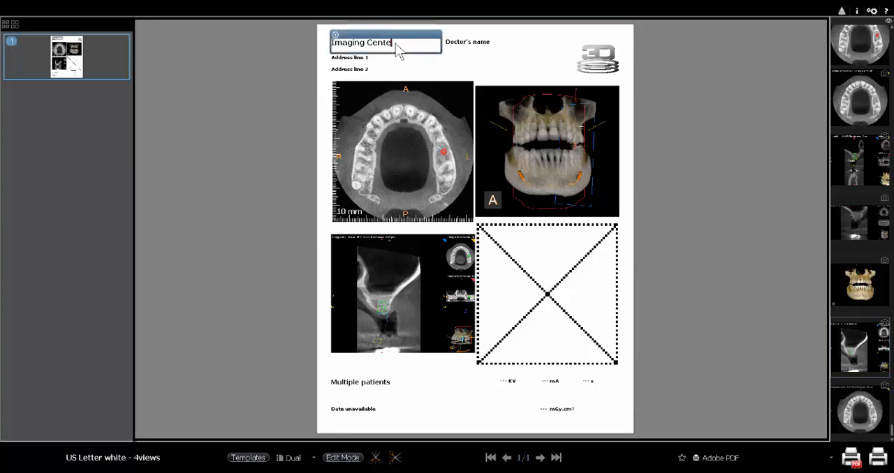
pyautogui.write('Smith Dental')
# Step: Replace the Doctor's name placeholder with the doctor's full name followed by "DDS"
pyautogui.click(496, 47)
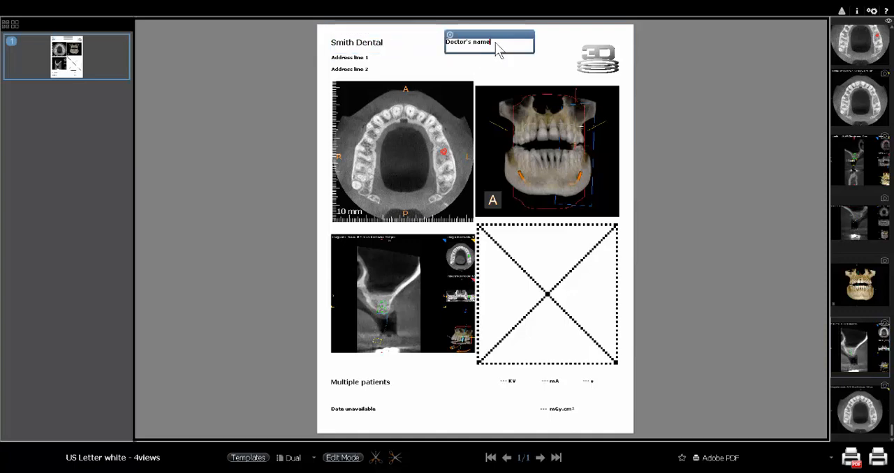
pyautogui.press('BackSpace')
pyautogui.press('BackSpace')
pyautogui.press('BackSpace')
pyautogui.press('BackSpace')
pyautogui.press('BackSpace')
pyautogui.press('BackSpace')
pyautogui.press('BackSpace')
pyautogui.press('BackSpace')
pyautogui.press('BackSpace')
pyautogui.press('BackSpace')
pyautogui.press('BackSpace')
pyautogui.press('BackSpace')
pyautogui.press('BackSpace')
pyautogui.write('John')
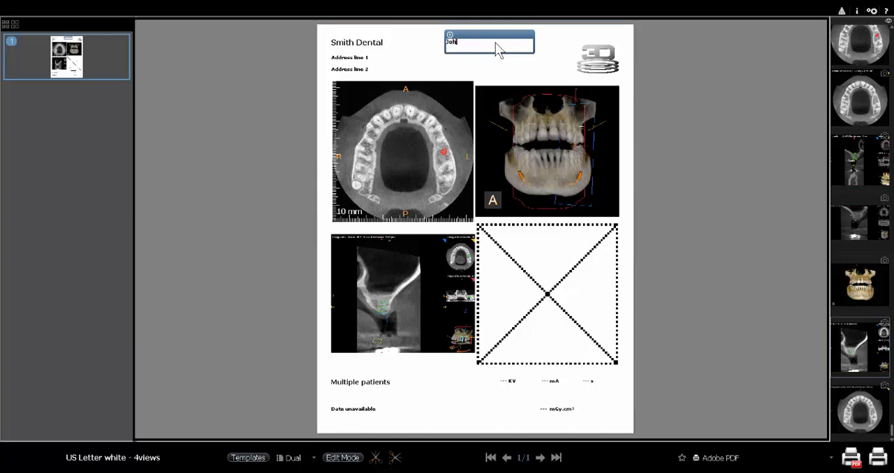
pyautogui.write(' Smith DDS')
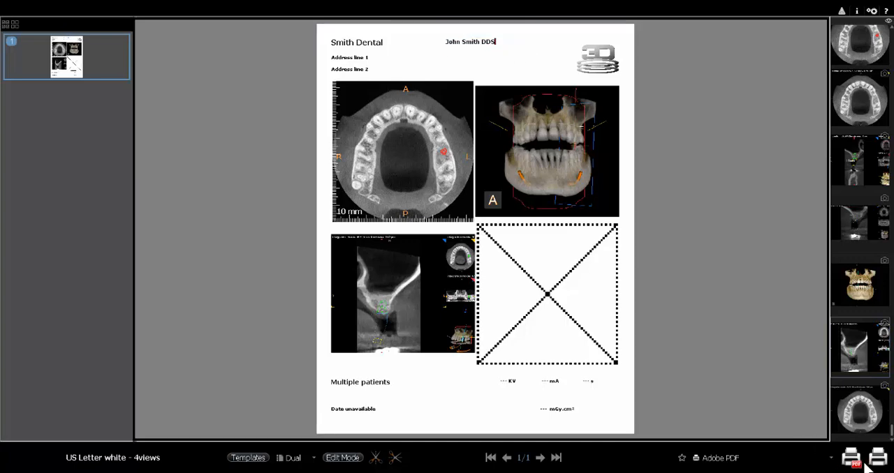
pyautogui.click(849, 453)
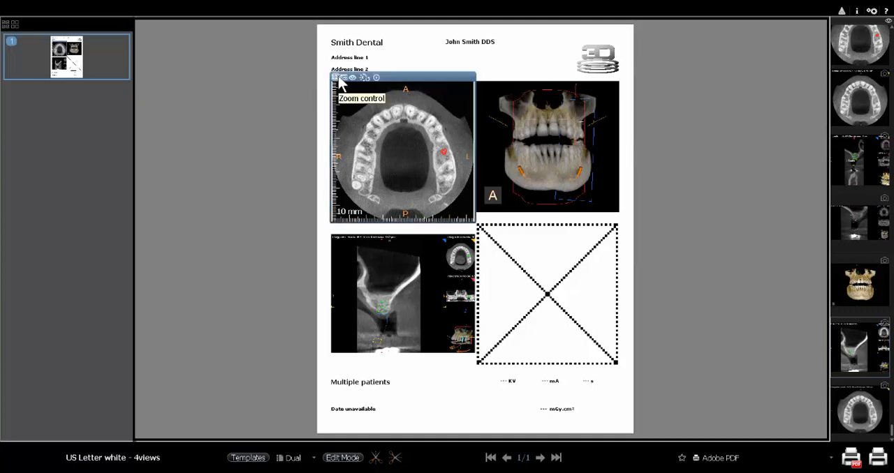
# Step: Adjust the brightness and contrast of the axial slice in the page's upper-left frame
pyautogui.click(344, 78)
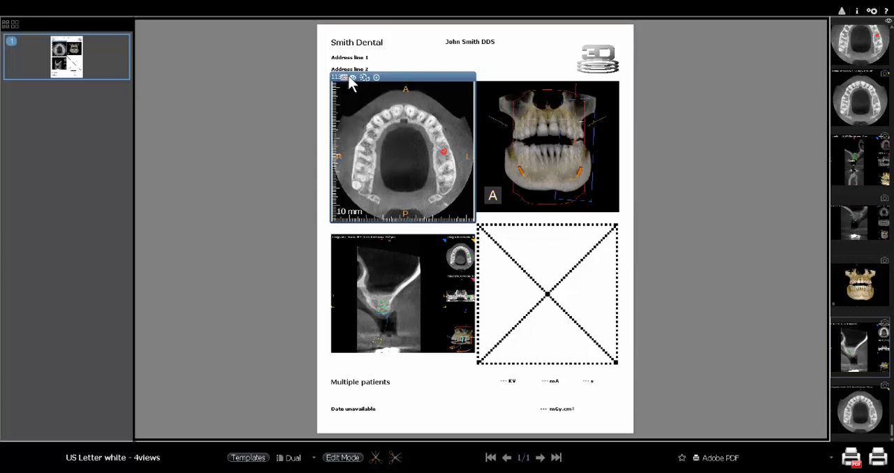
pyautogui.click(353, 79)
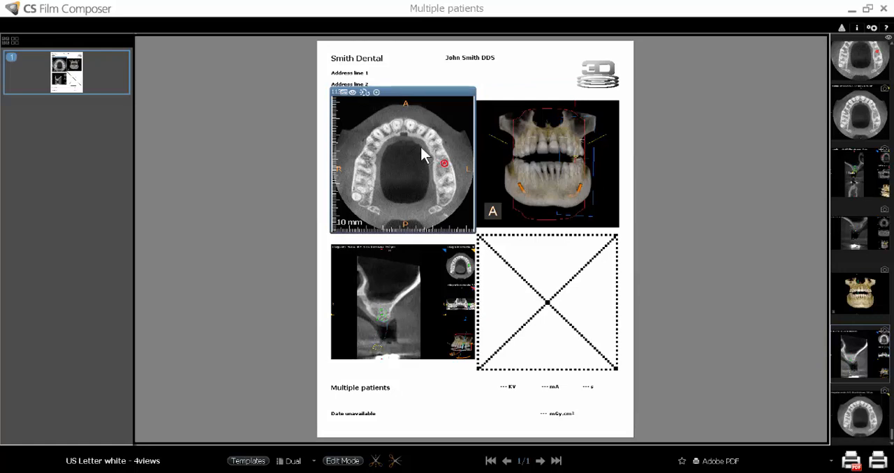
pyautogui.moveTo(421, 147); pyautogui.dragTo(419, 153)
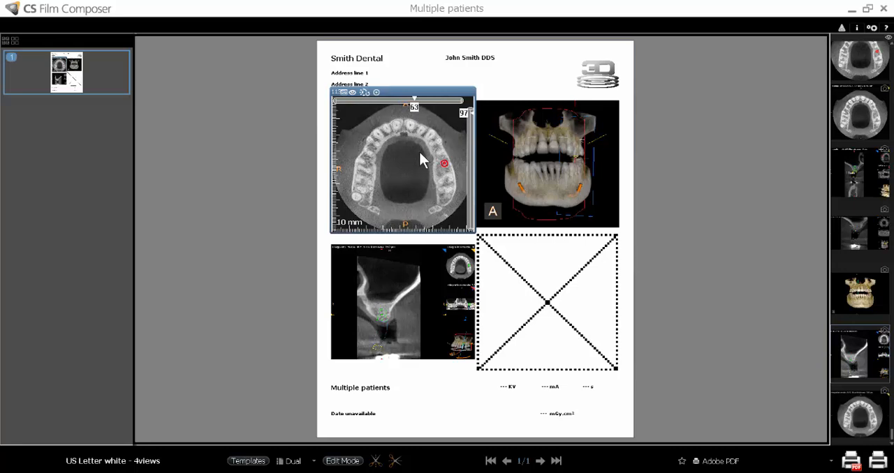
pyautogui.moveTo(419, 153); pyautogui.dragTo(434, 165)
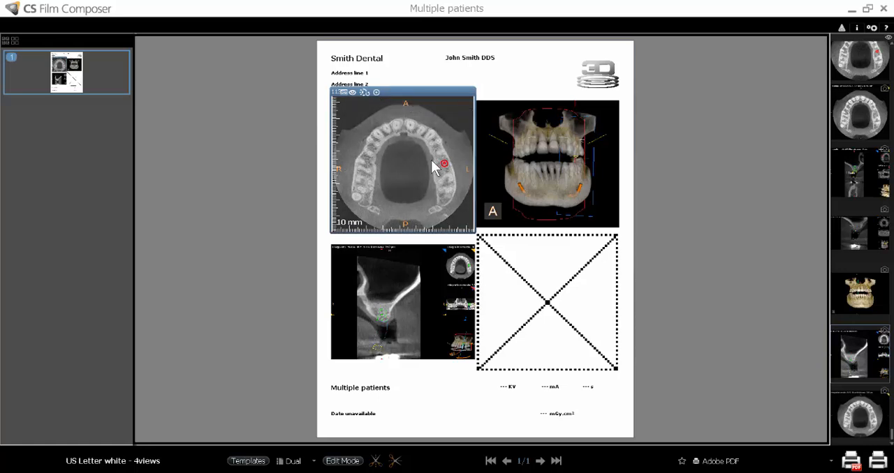